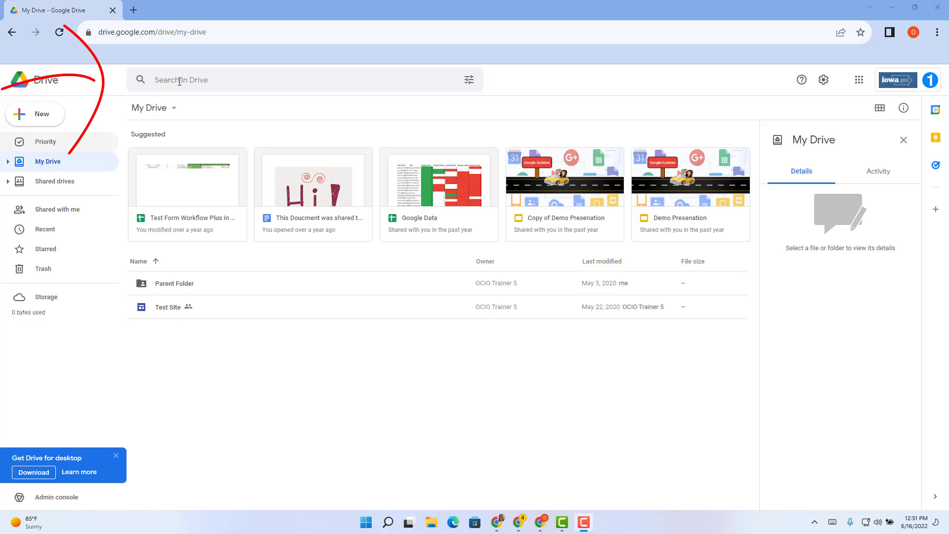
- Search all of Drive for 'Email Draft', listing its copies in Projects A–D
click(179, 81)
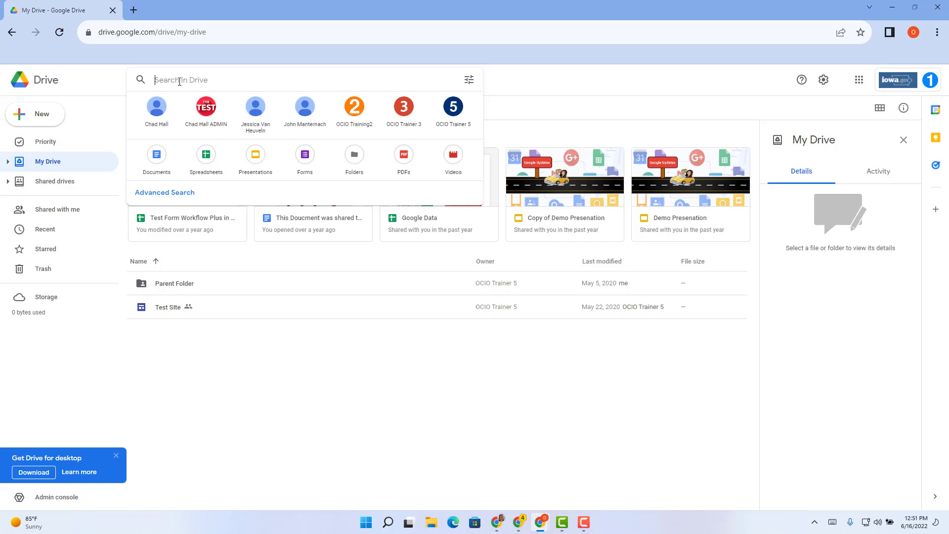
text(Ema)
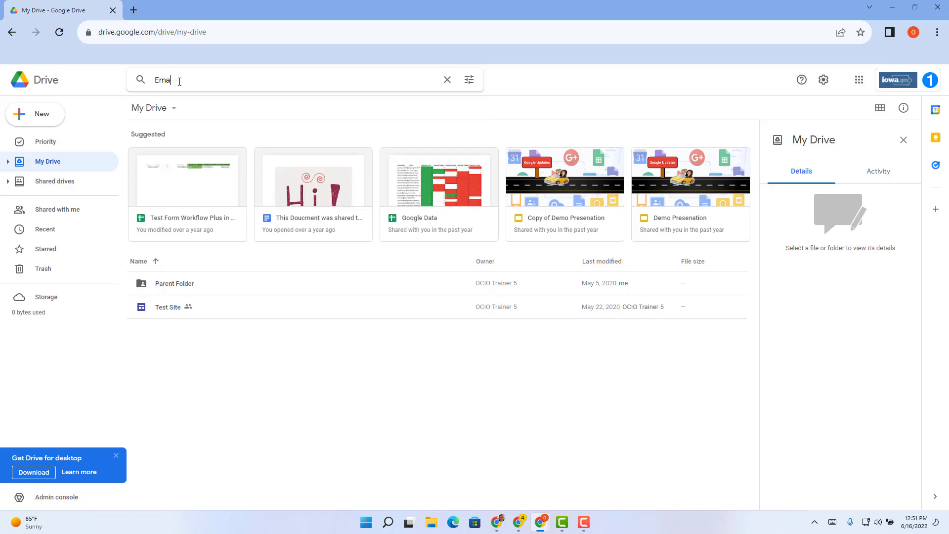
text(il Draf)
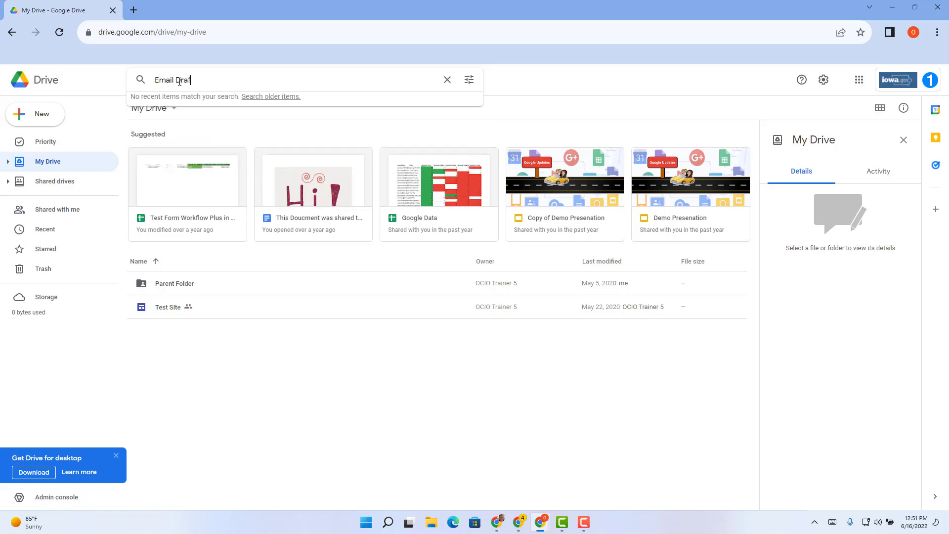
text(t)
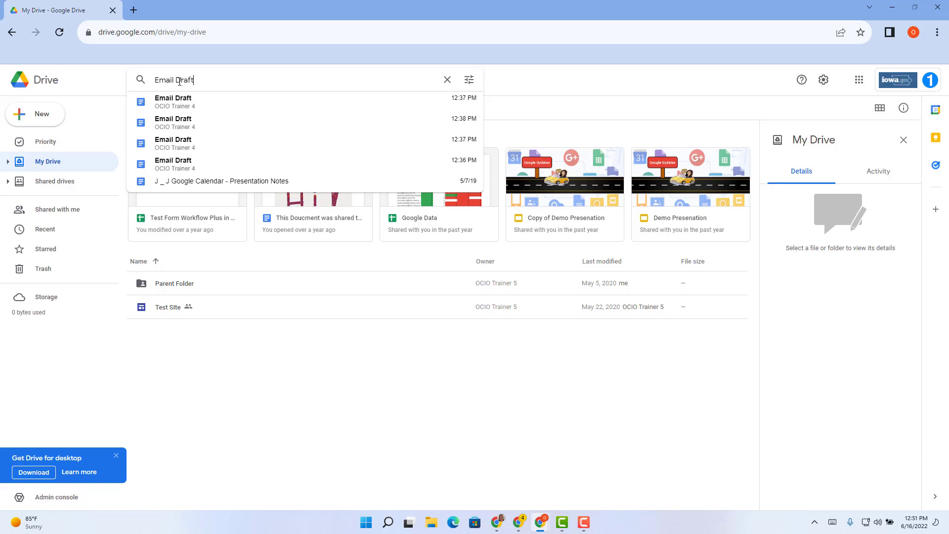
key(Return)
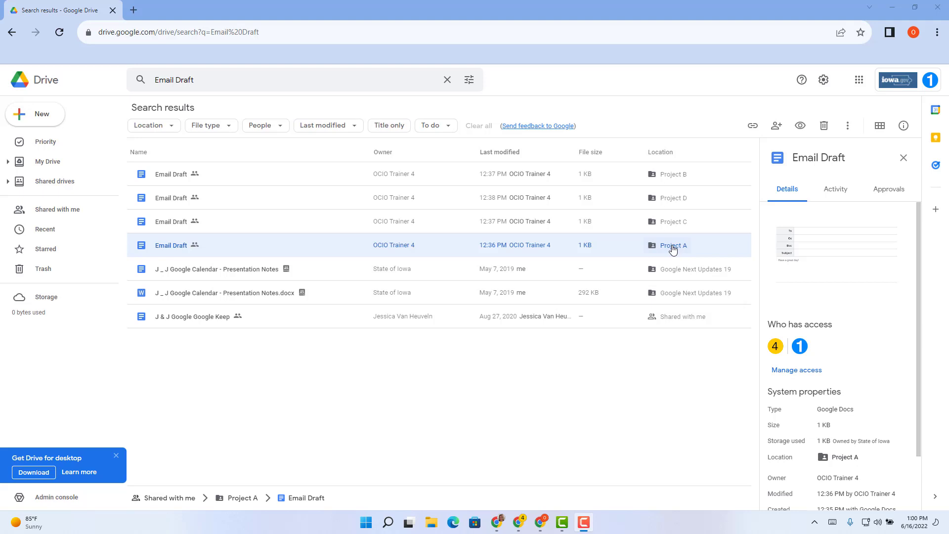
click(674, 250)
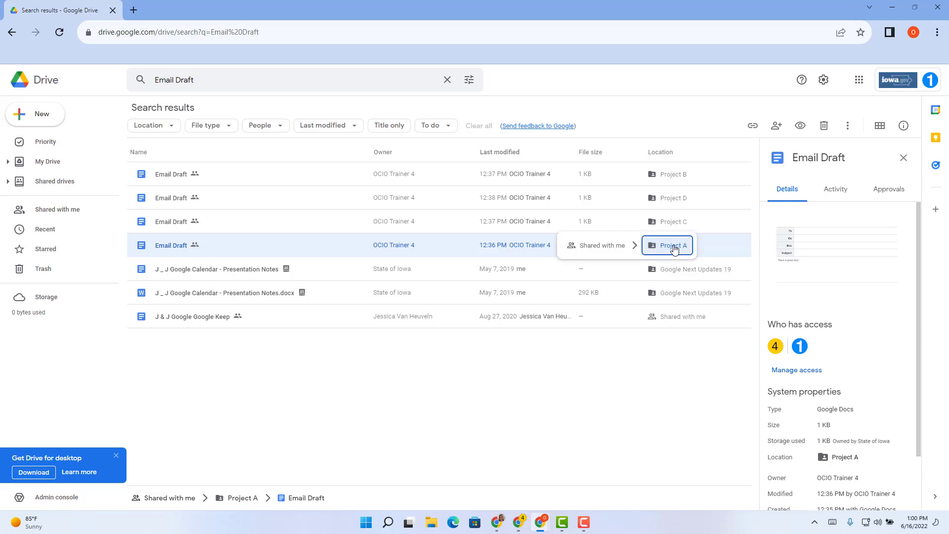
click(674, 247)
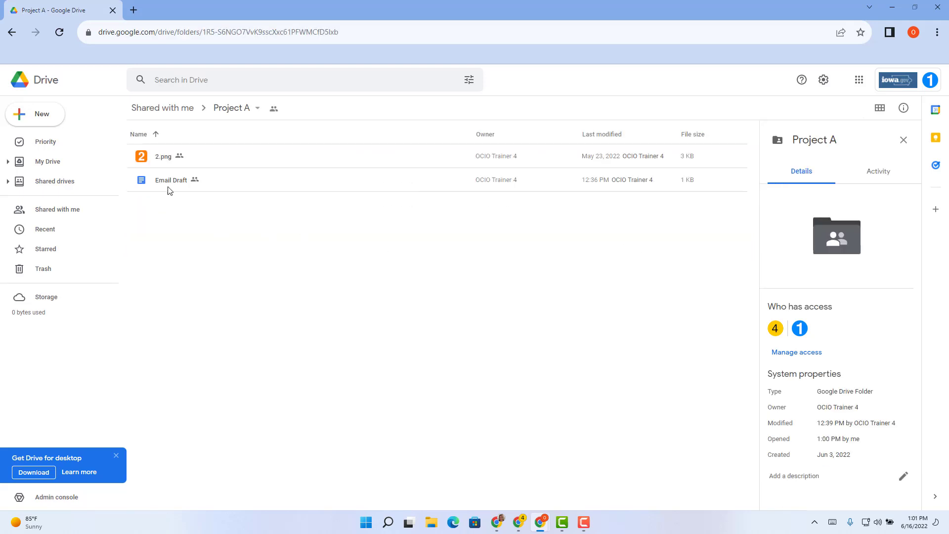
click(170, 188)
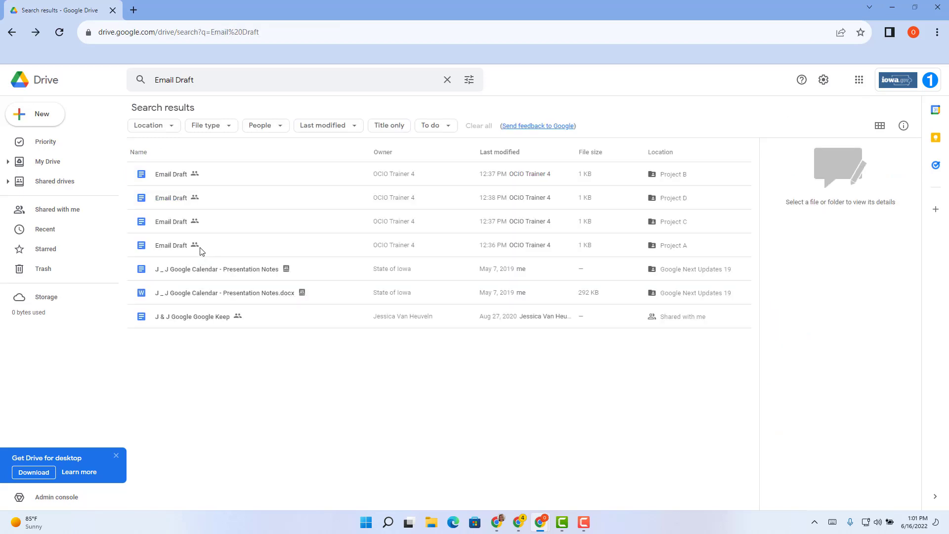
- Select the Project A 'Email Draft' result and open it in a new tab
click(241, 251)
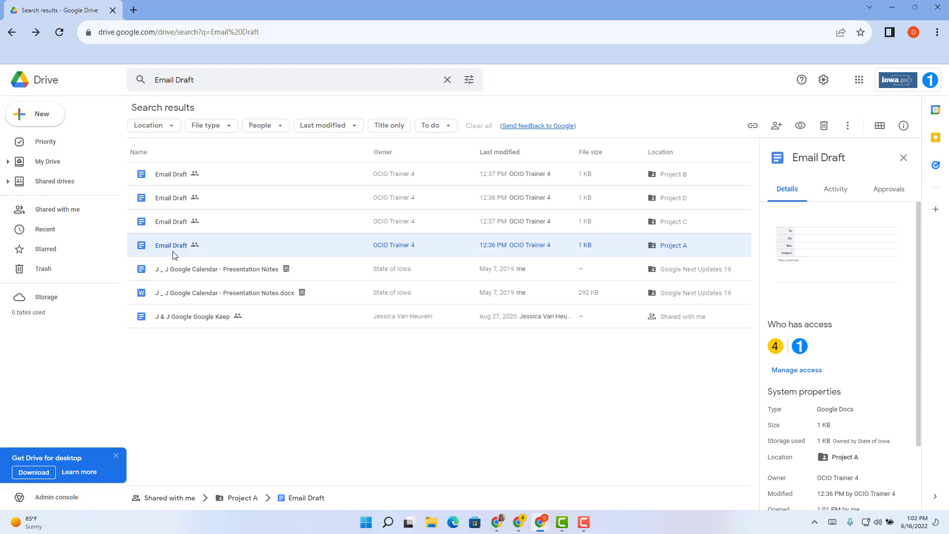
key(ctrl+Return)
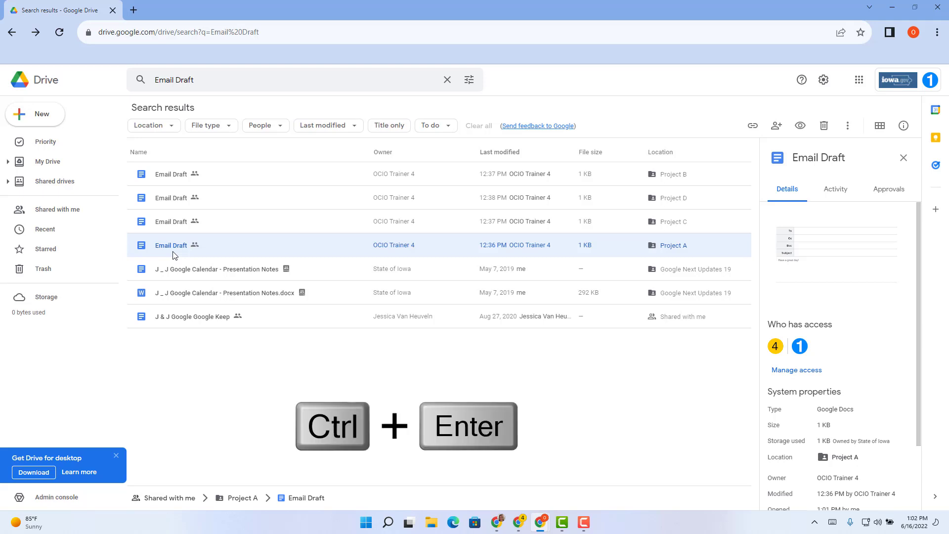
key(ctrl+Return)
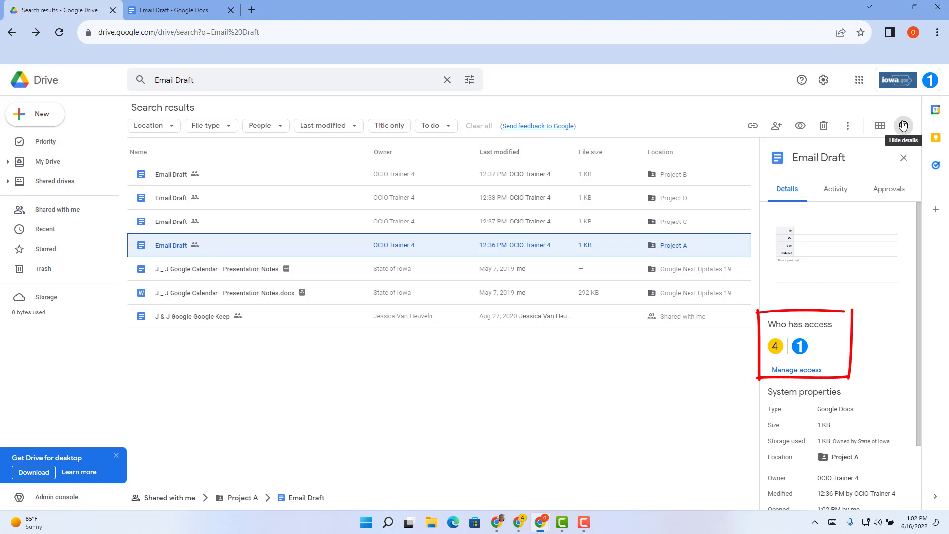
- Switch the Project A Email Draft's side panel to its Activity history
click(834, 192)
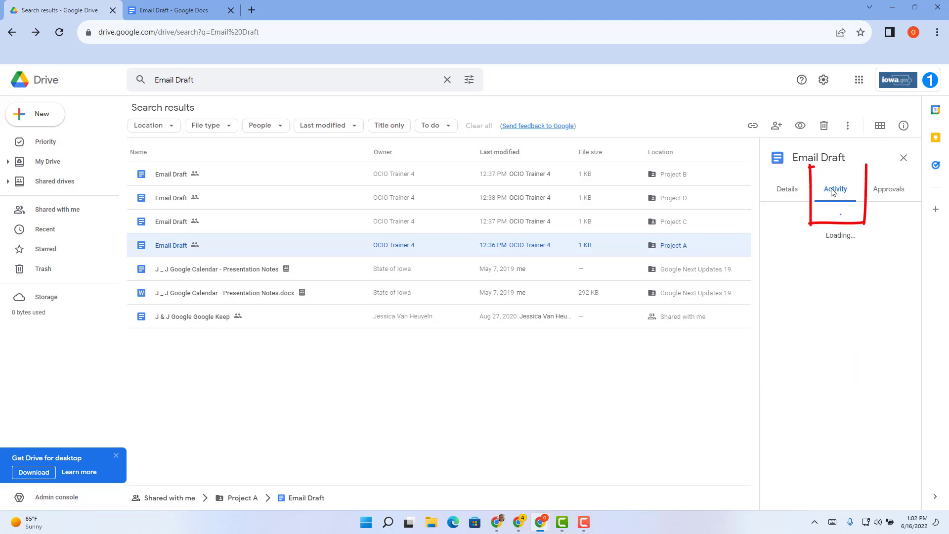